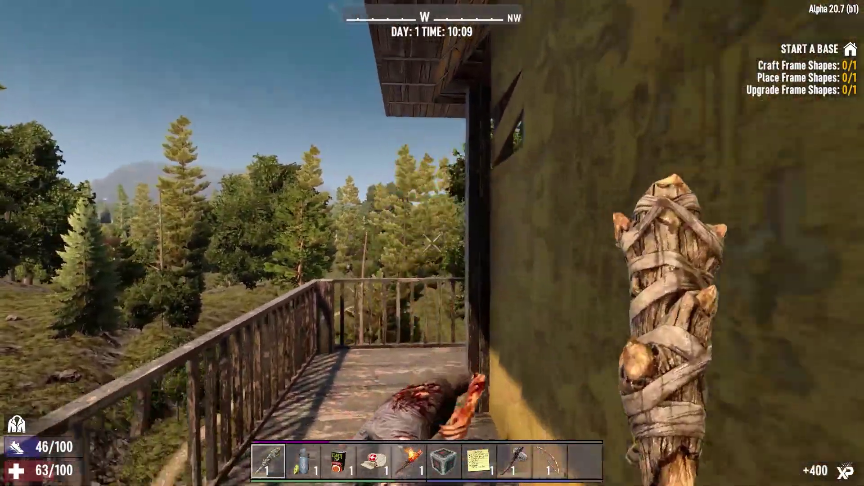
key(w)
key(w)
key(space)
key(w)
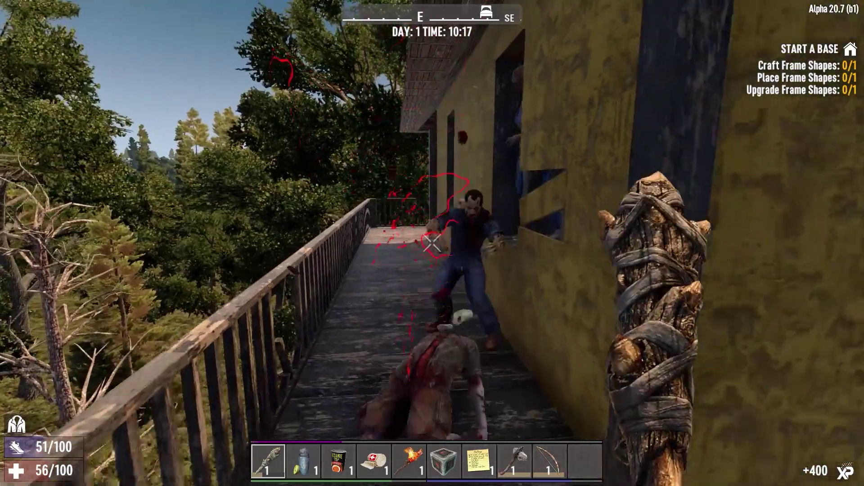
click(432, 243)
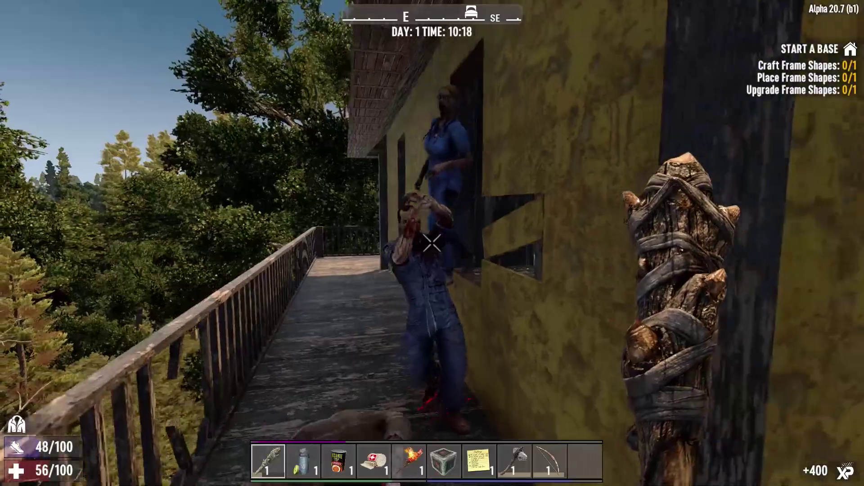
click(432, 243)
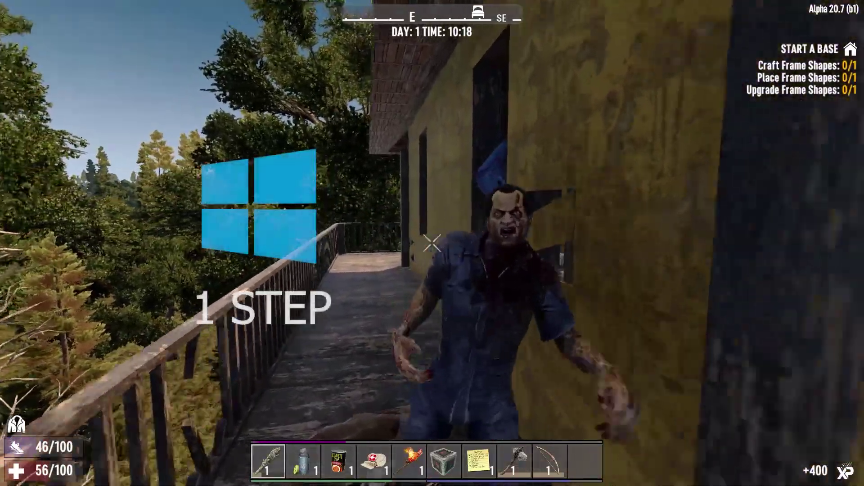
click(432, 243)
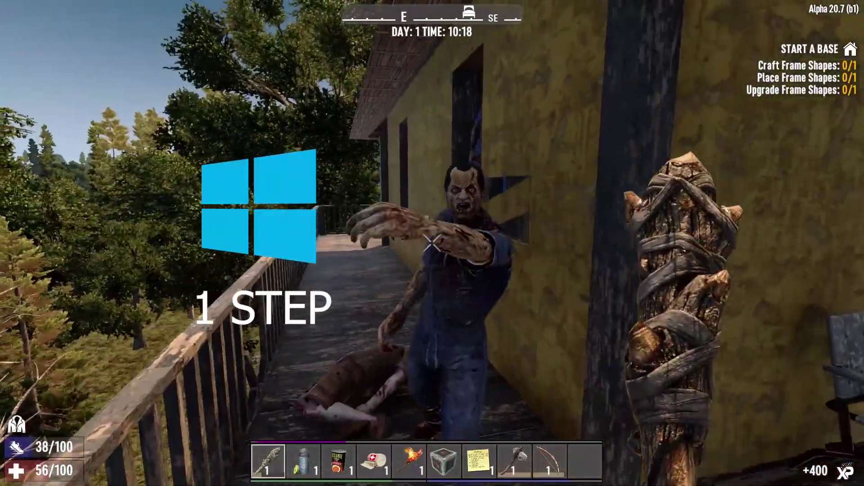
click(432, 244)
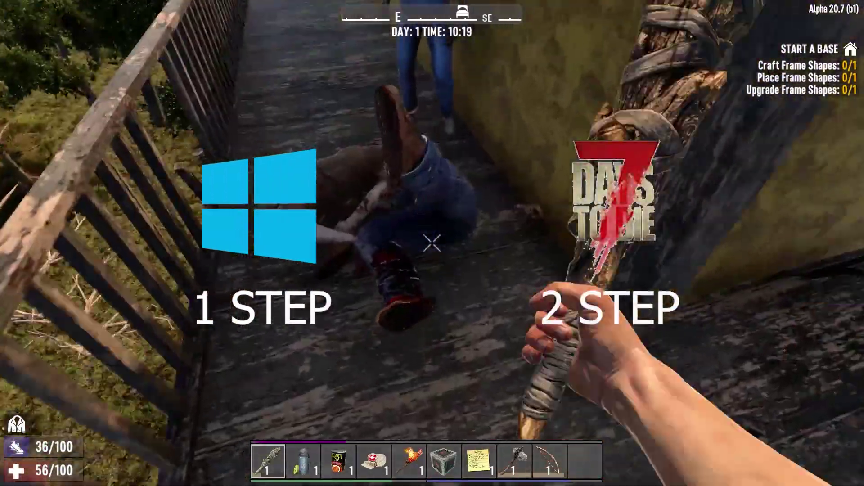
click(432, 244)
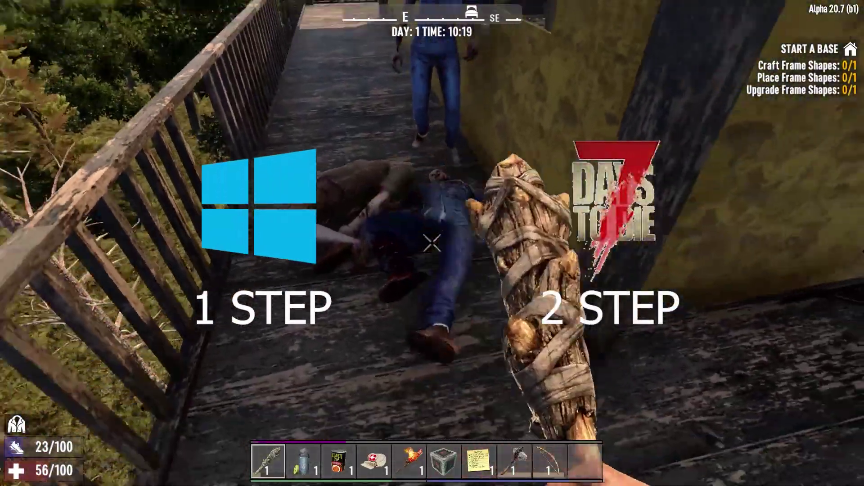
click(432, 243)
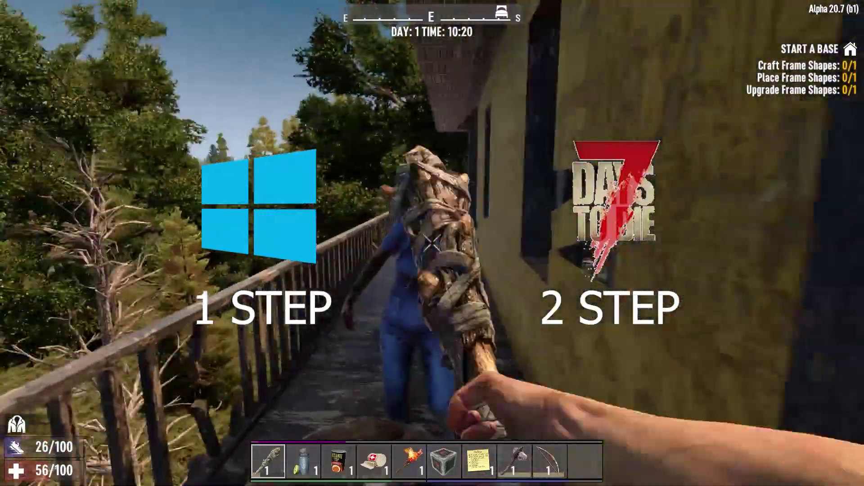
click(432, 243)
click(433, 243)
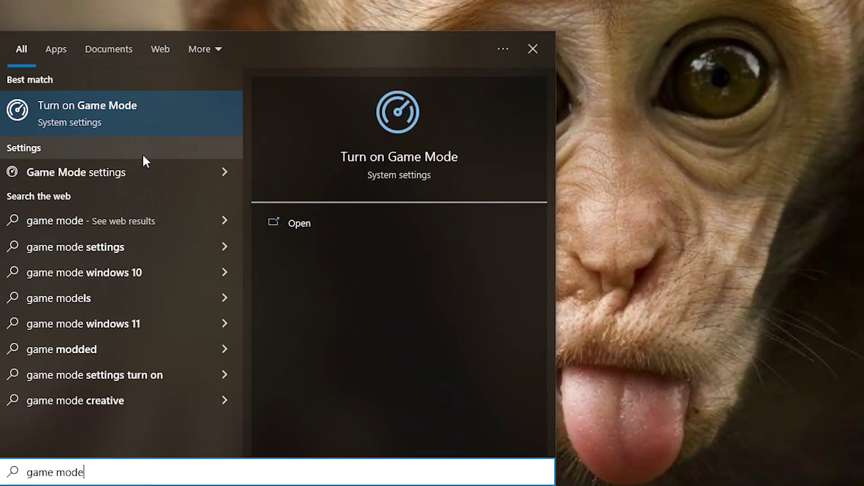
Open the Windows Game Mode settings and toggle Game Mode, leaving it on
click(140, 171)
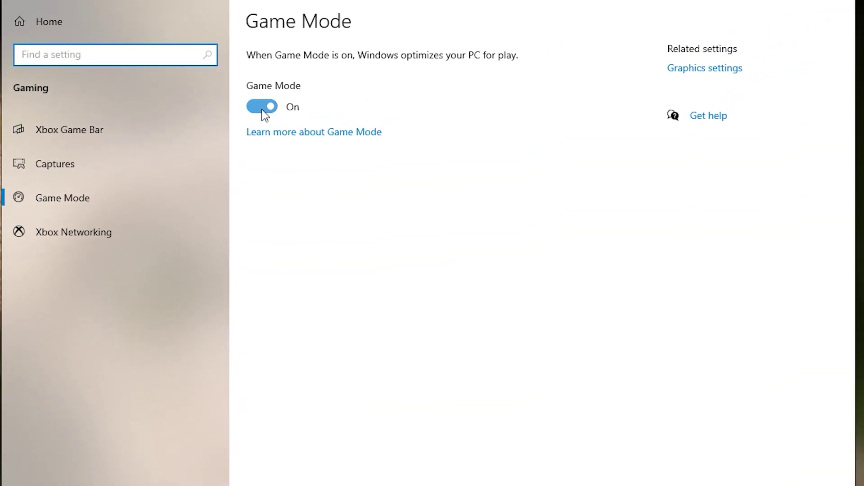
click(264, 111)
click(264, 110)
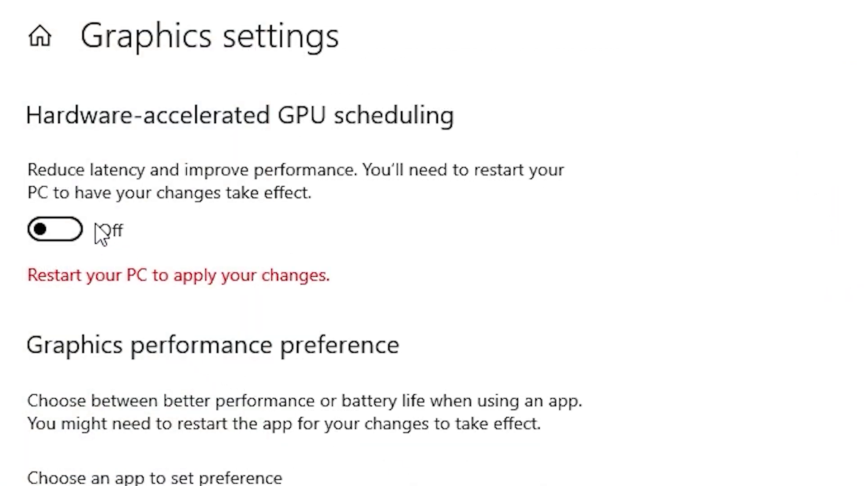
Turn on hardware-accelerated GPU scheduling in the Windows Graphics settings and select the High performance power plan
click(90, 234)
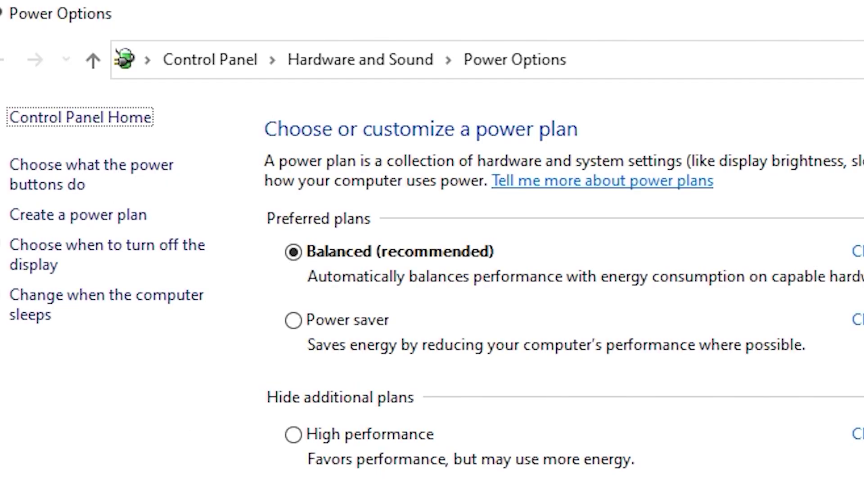
click(336, 441)
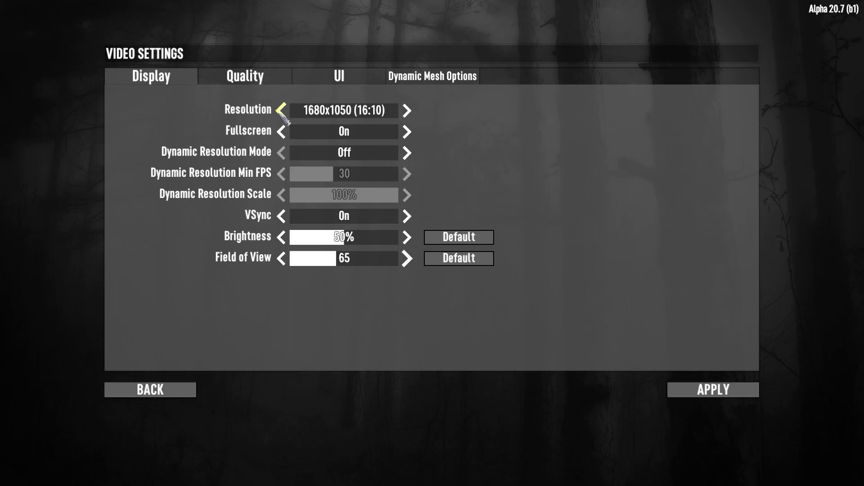
Lower the game's display resolution to 640x480 (4:3) in the video settings
click(281, 110)
click(407, 111)
click(282, 112)
click(281, 109)
click(281, 110)
click(281, 110)
click(281, 110)
click(281, 110)
click(280, 110)
click(281, 110)
click(281, 110)
click(282, 111)
click(282, 111)
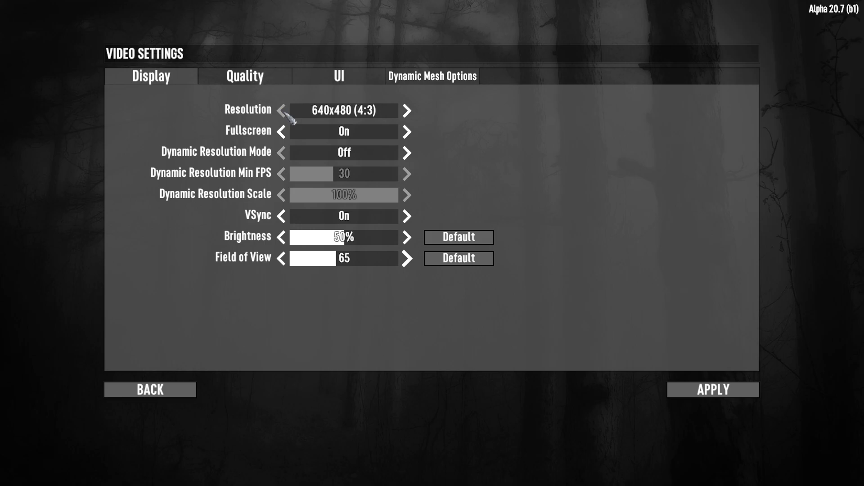
Set the display resolution to 1920x1080 (16:9) and turn VSync off
click(407, 111)
click(407, 111)
click(407, 111)
click(407, 110)
click(407, 111)
click(407, 110)
click(407, 110)
click(407, 110)
click(407, 111)
click(407, 110)
click(407, 111)
click(407, 110)
click(407, 110)
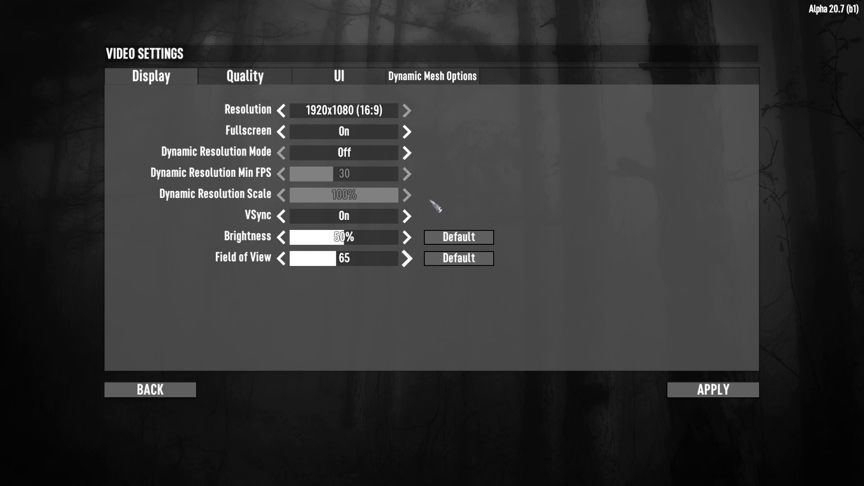
click(281, 216)
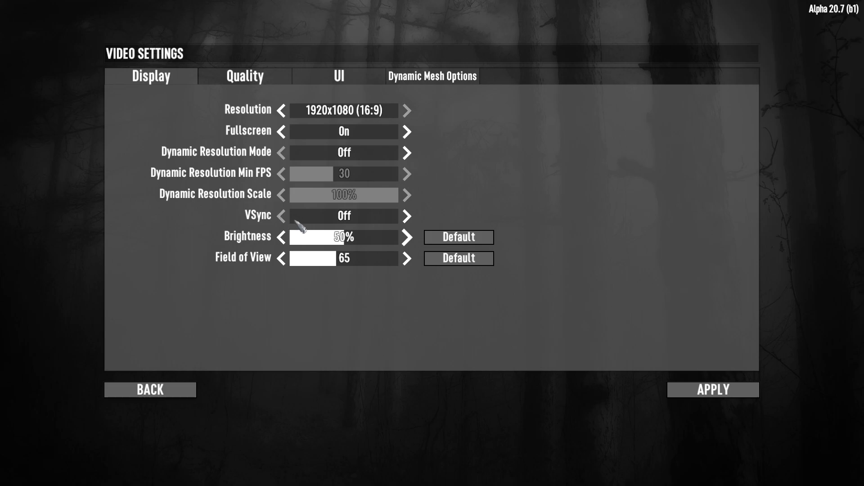
Raise the field of view to 85
click(406, 259)
click(406, 259)
click(407, 259)
click(407, 258)
click(406, 259)
click(407, 259)
double_click(407, 259)
double_click(407, 259)
double_click(407, 259)
double_click(407, 259)
double_click(407, 259)
double_click(406, 259)
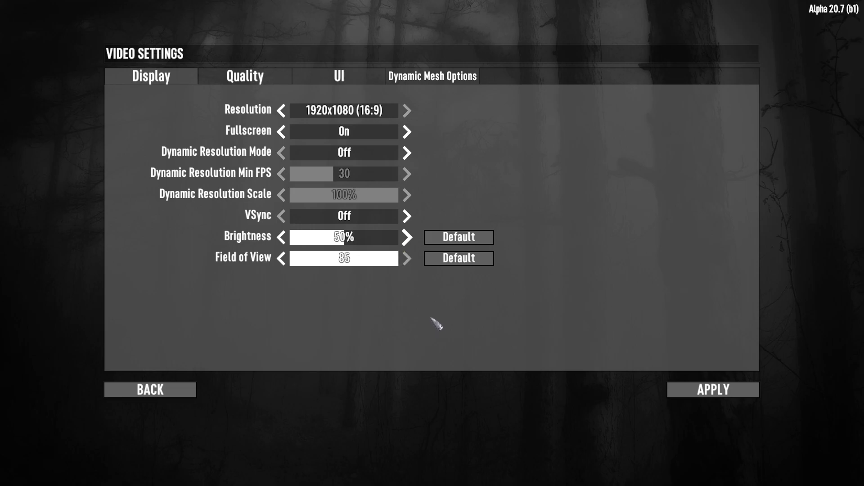
Reduce the field of view to about the first quarter of its range
click(341, 258)
drag(342, 258, 314, 268)
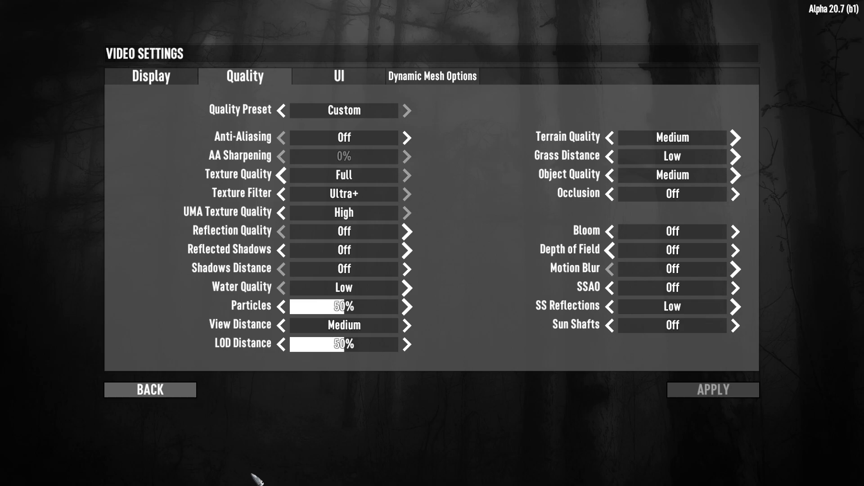
Try a higher anti-aliasing level in the quality settings and set it back to Off
click(407, 137)
click(282, 138)
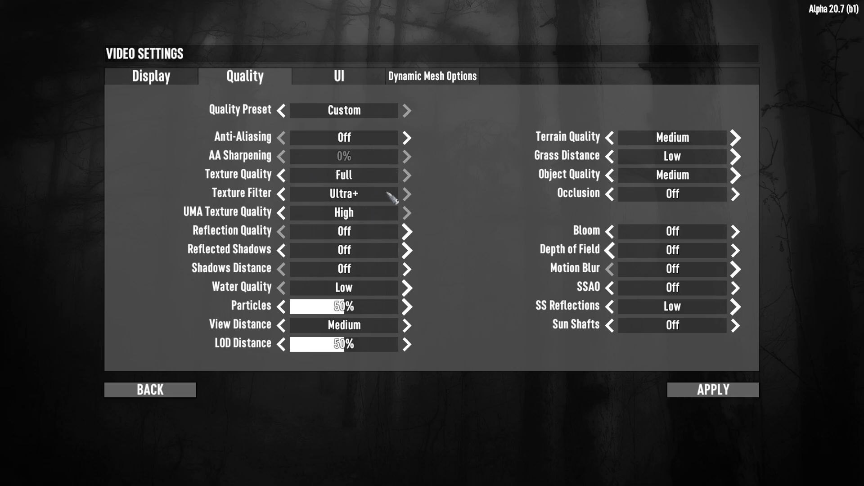
Try Texture Quality at Quarter, Texture Filter at High and UMA Texture Quality at Low, then restore Full, Ultra+ and High
click(281, 175)
click(281, 175)
click(281, 194)
click(281, 194)
click(281, 213)
click(281, 213)
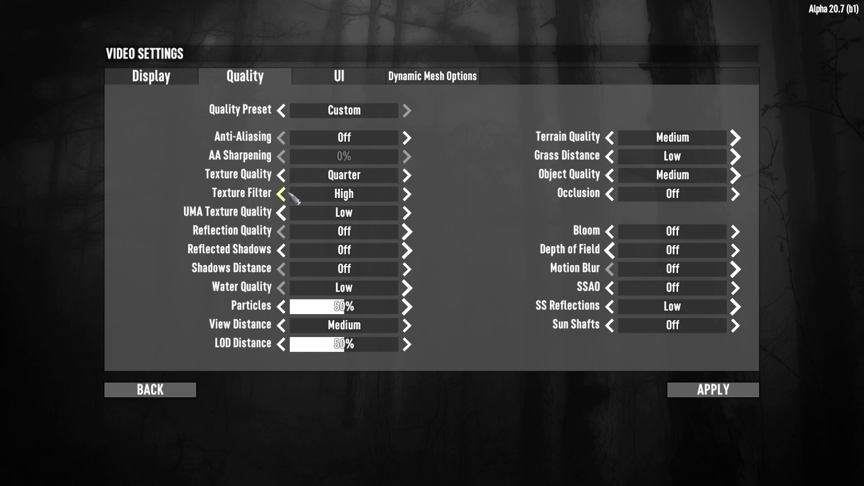
click(407, 175)
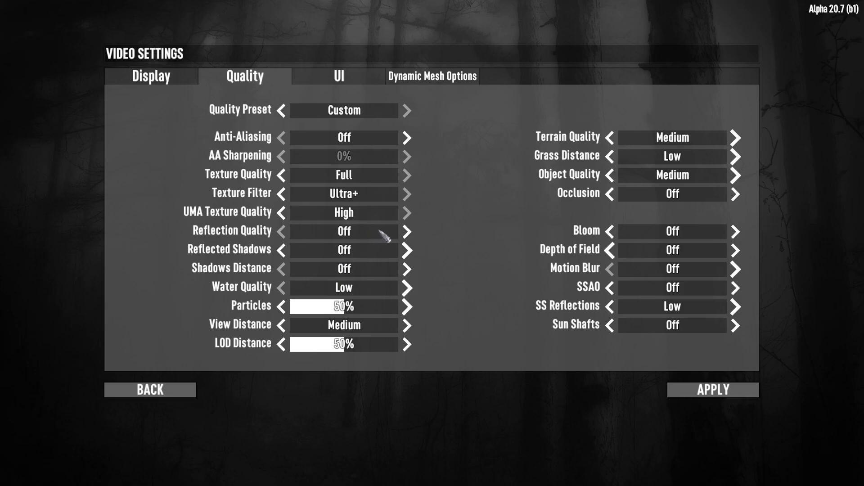
Set the Water Quality to High
click(407, 288)
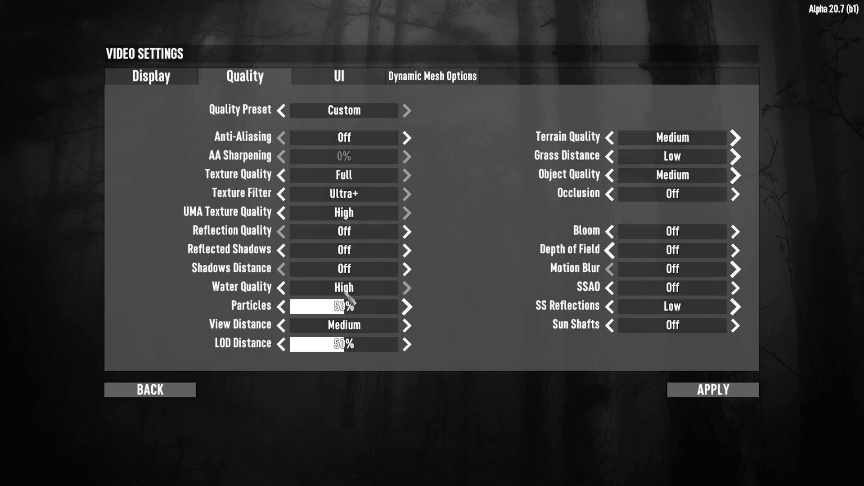
click(280, 288)
click(406, 288)
Try other Particles, View Distance and LOD Distance values, ending at 50%, Medium and 50%
mouse_move(339, 308)
mouse_down()
mouse_move(323, 307)
mouse_move(374, 308)
mouse_move(327, 308)
mouse_move(349, 312)
mouse_up()
click(410, 326)
click(283, 326)
mouse_move(344, 350)
mouse_down()
mouse_move(356, 355)
mouse_move(345, 349)
mouse_up()
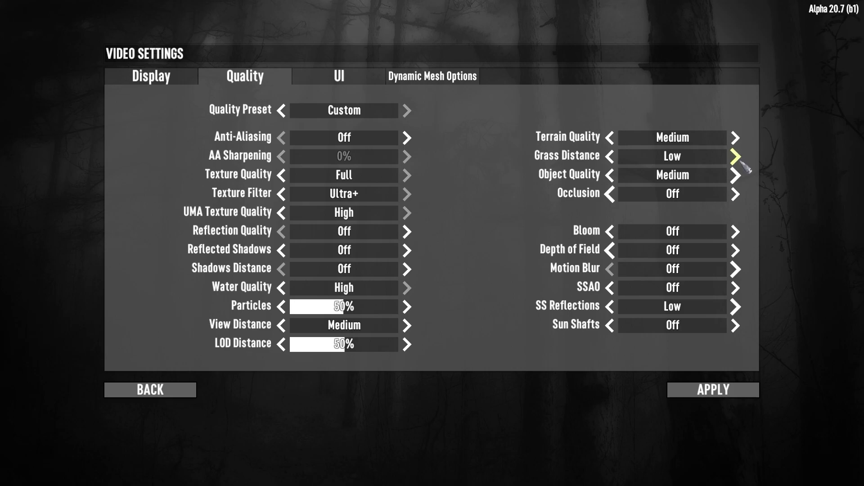
Try lower Grass Distance and Object Quality levels, returning them to Low and Medium
click(611, 157)
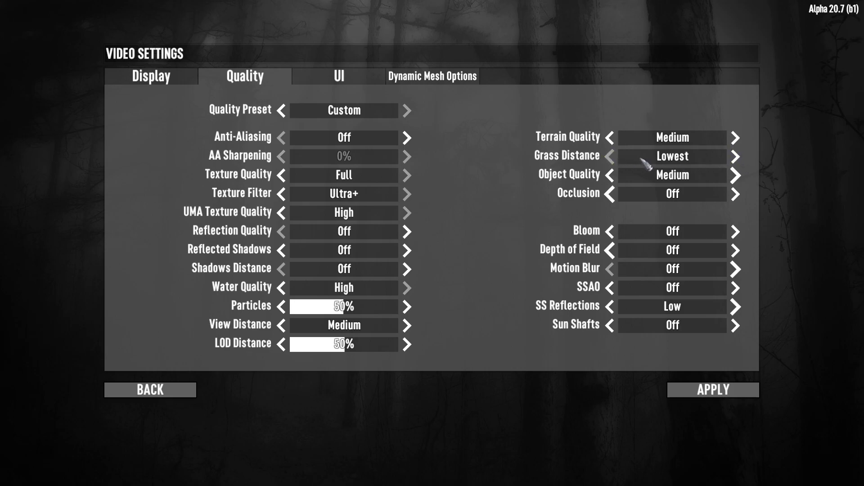
click(735, 157)
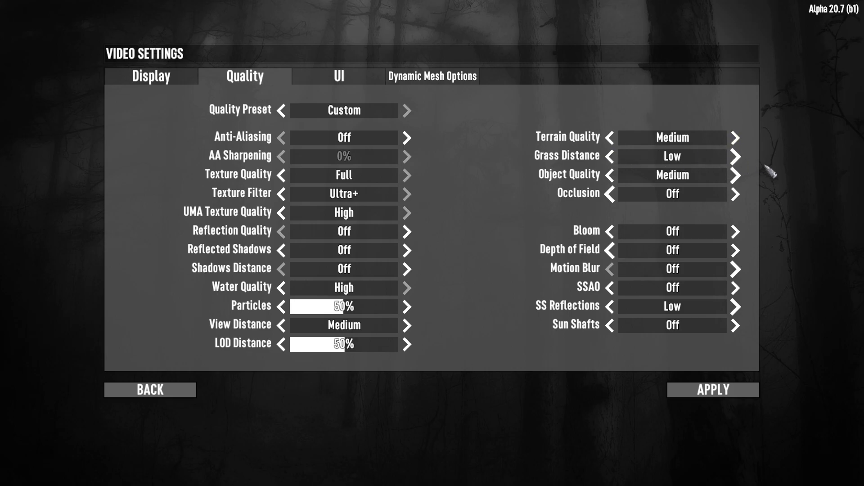
click(616, 177)
click(616, 177)
click(735, 175)
click(735, 174)
Turn SS Reflections off
click(610, 307)
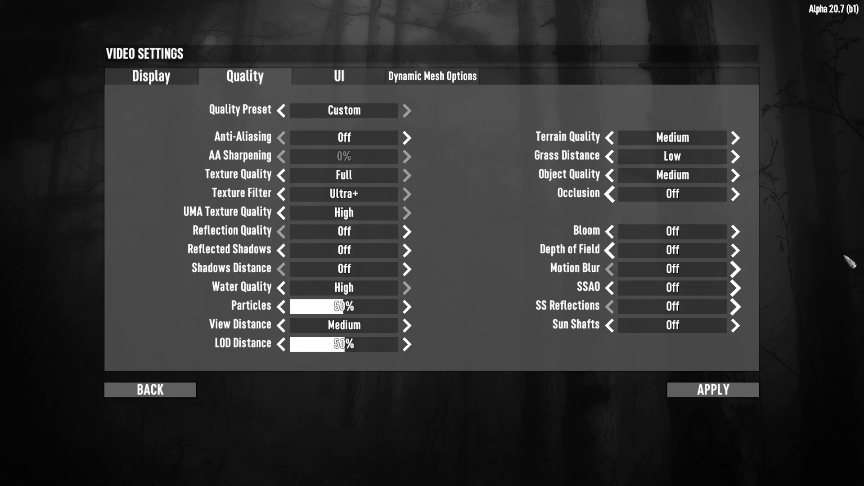